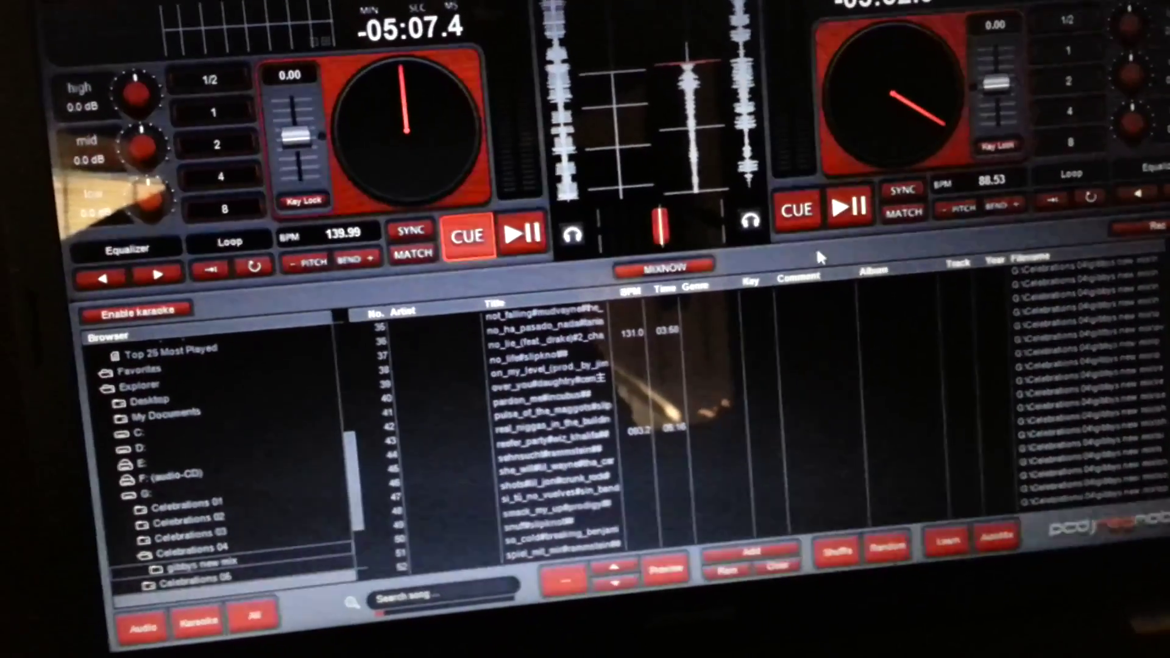
# Start the right deck's track playing, counting down from 3:52
pyautogui.click(847, 213)
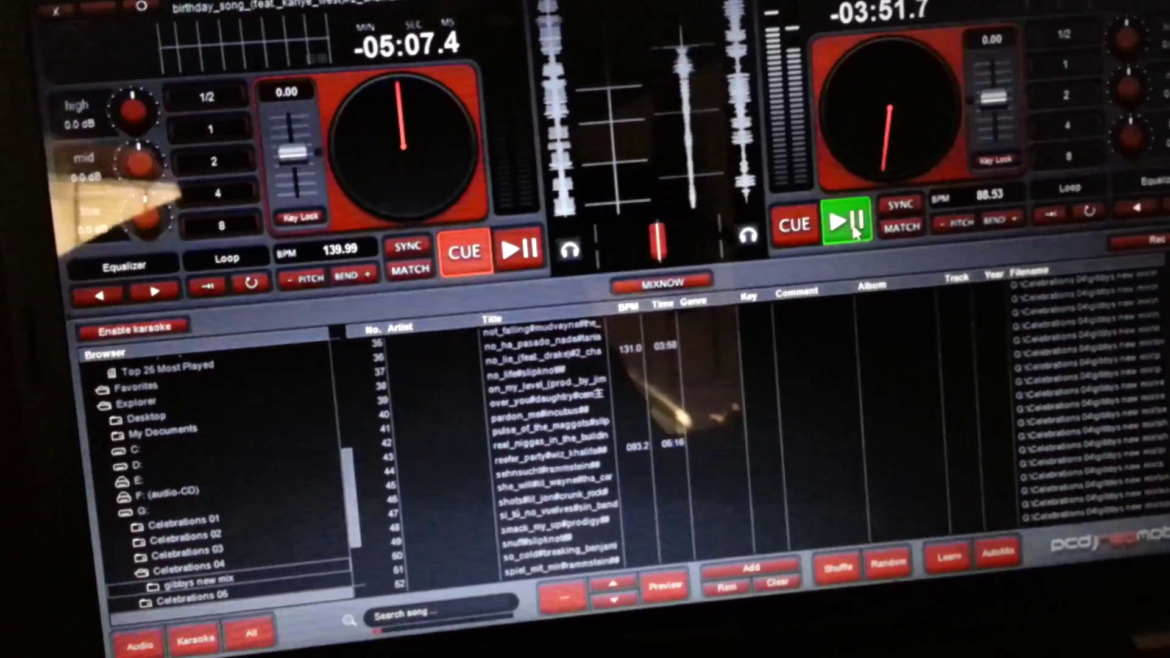
# Raise the system volume and drop the right deck's pitch to -16.00, about 74 BPM
pyautogui.press('XF86AudioRaiseVolume')
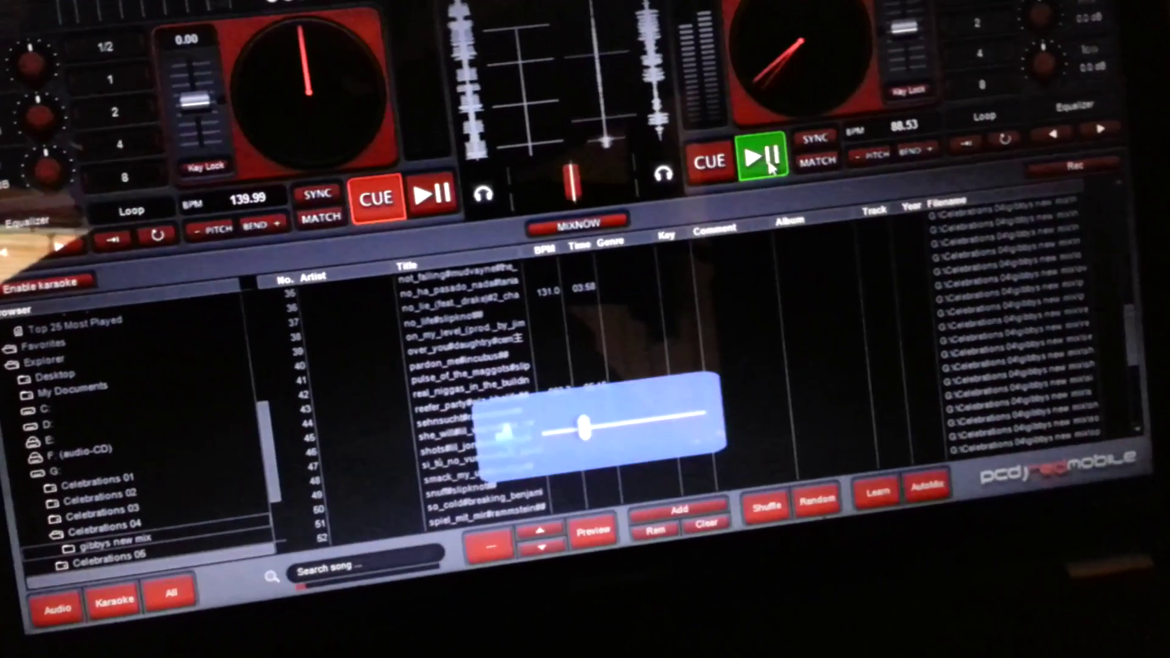
pyautogui.press('XF86AudioRaiseVolume')
pyautogui.press('XF86AudioRaiseVolume')
pyautogui.press('XF86AudioRaiseVolume')
pyautogui.press('XF86AudioRaiseVolume')
pyautogui.press('XF86AudioRaiseVolume')
pyautogui.press('XF86AudioRaiseVolume')
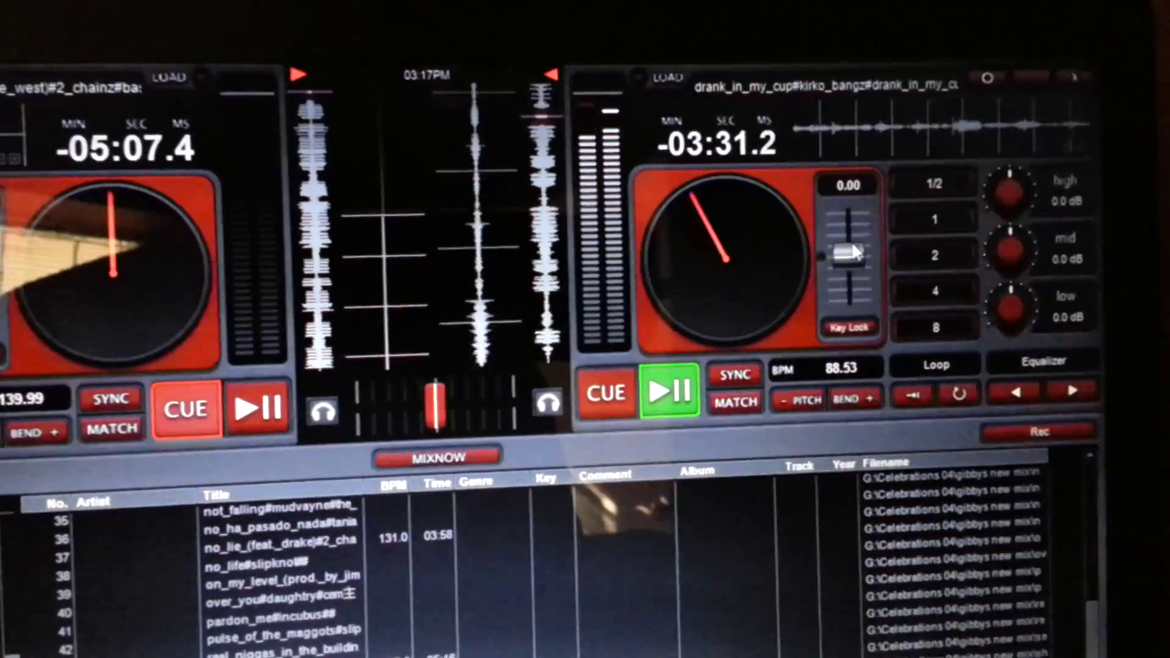
pyautogui.moveTo(851, 253); pyautogui.dragTo(851, 256)
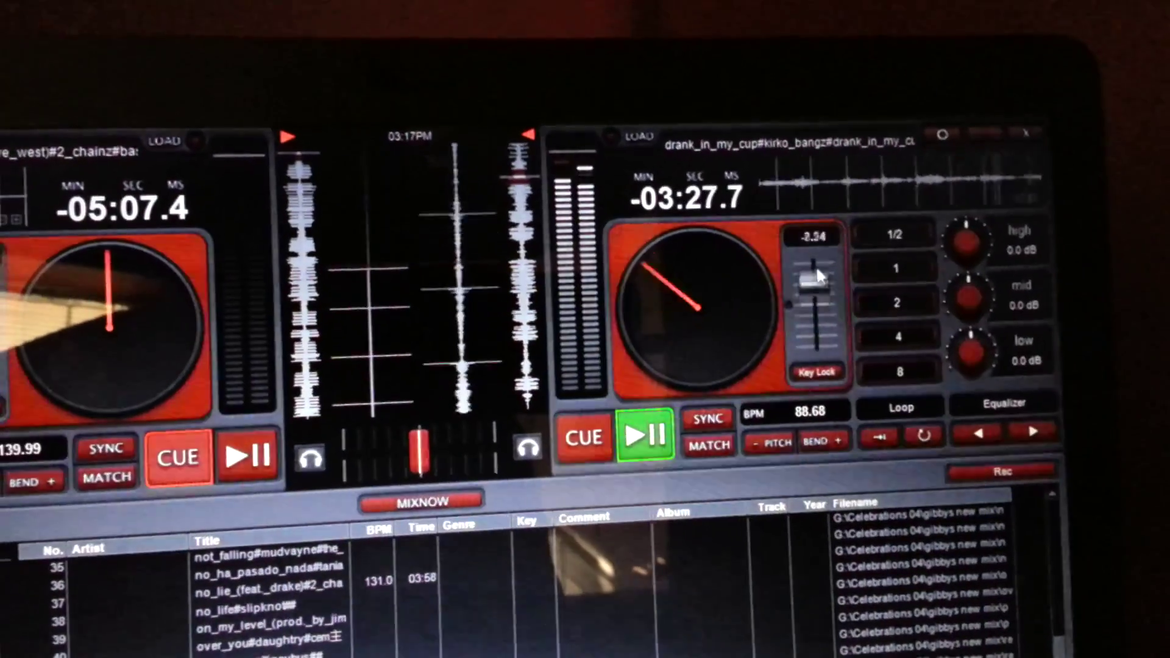
pyautogui.moveTo(798, 268); pyautogui.dragTo(793, 236)
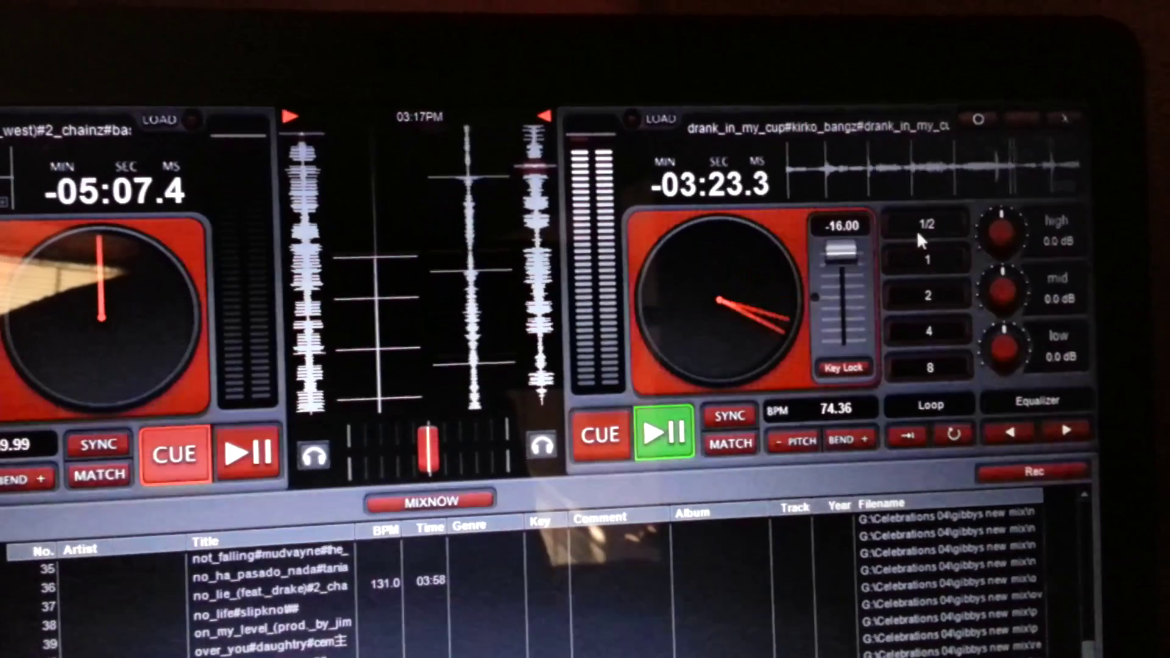
# Tap the right deck's 1/2 and 1-beat loop buttons
pyautogui.click(919, 231)
pyautogui.click(937, 264)
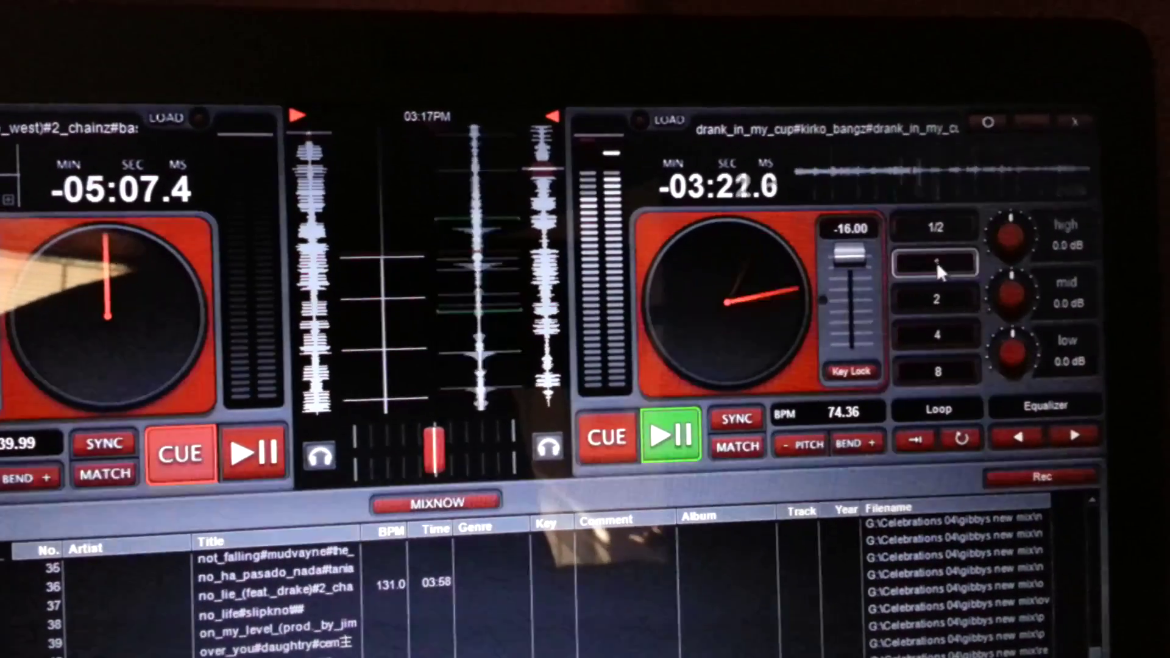
pyautogui.click(938, 263)
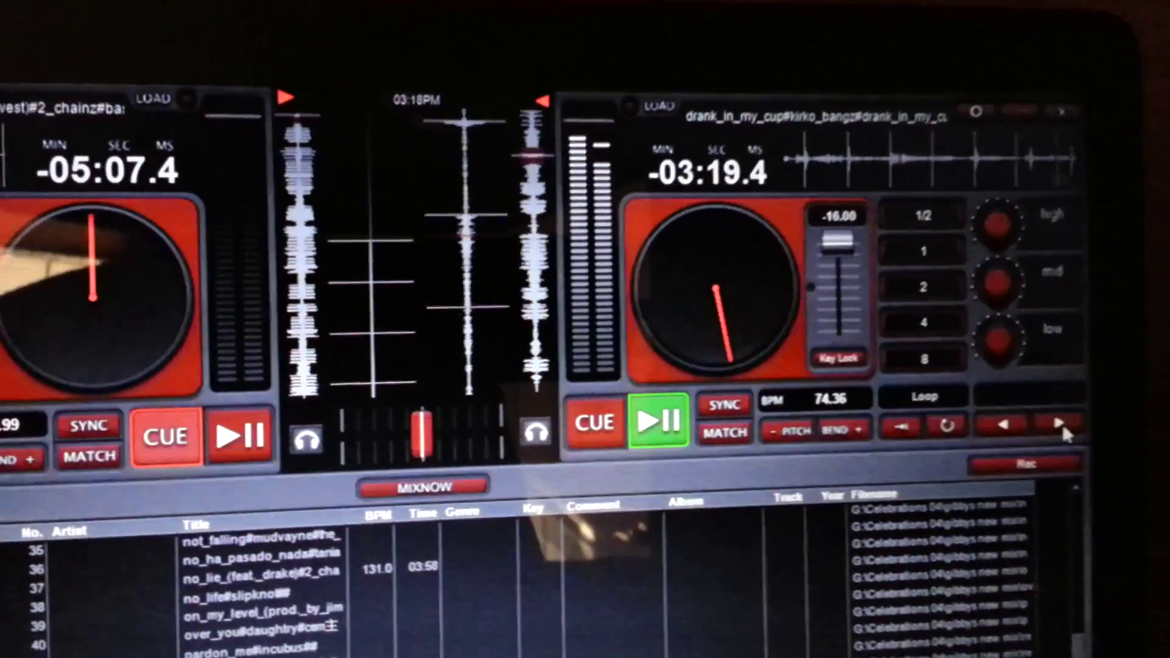
# Switch the right deck's effect between flanger and echo, then raise the flanger mix
pyautogui.click(1083, 437)
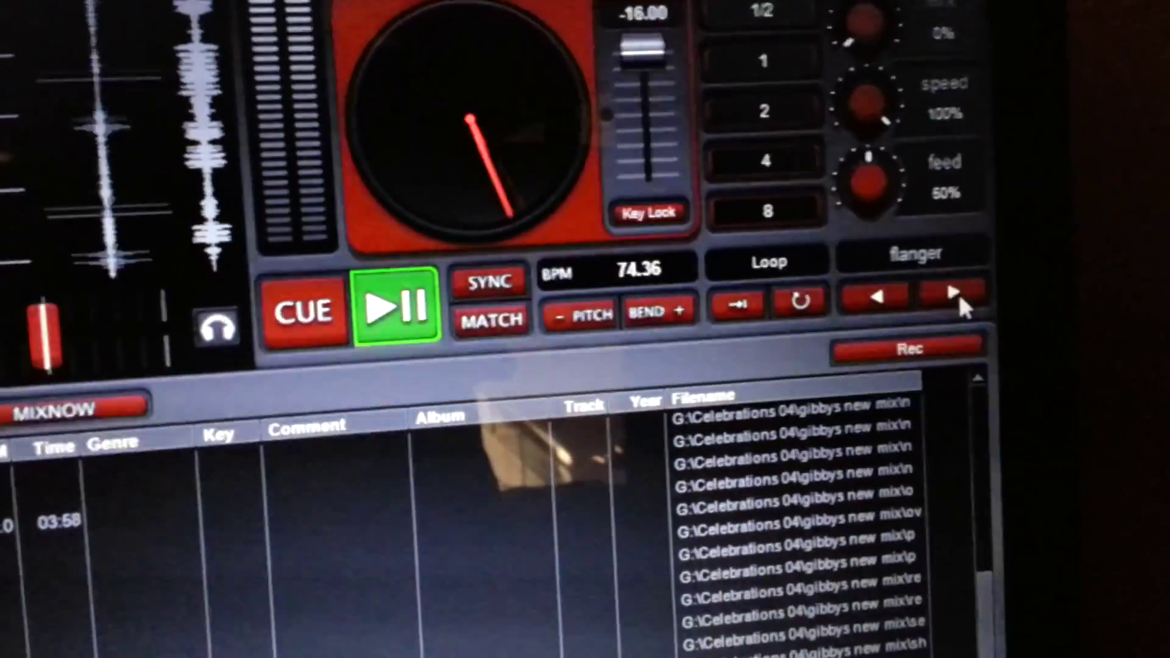
pyautogui.click(930, 316)
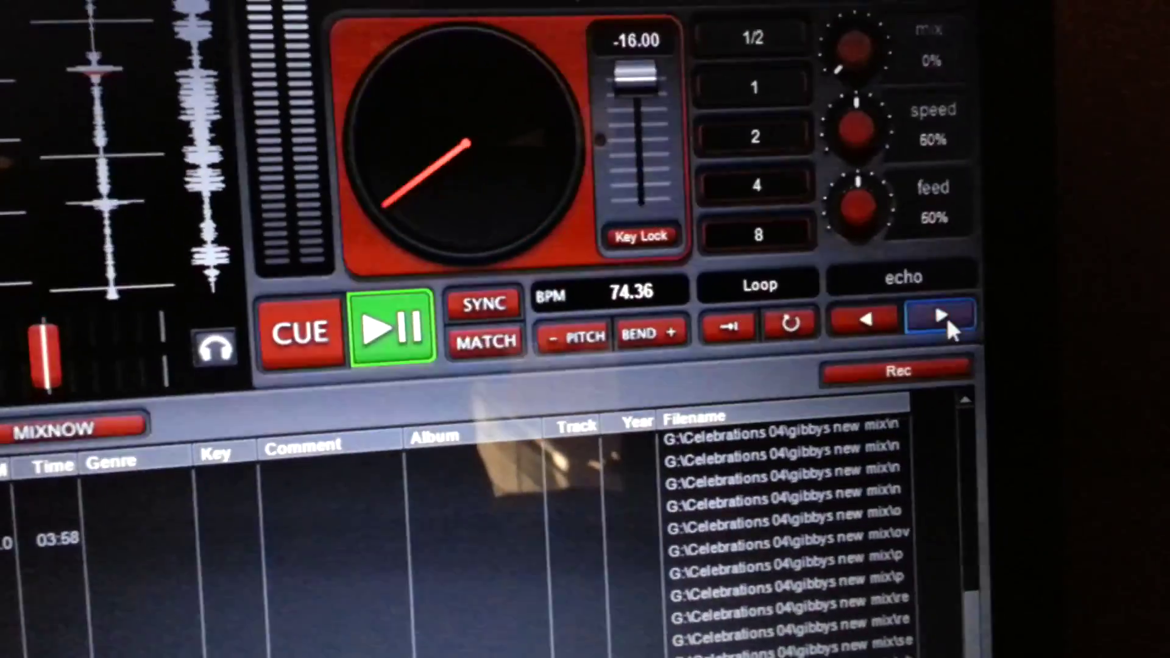
pyautogui.click(925, 284)
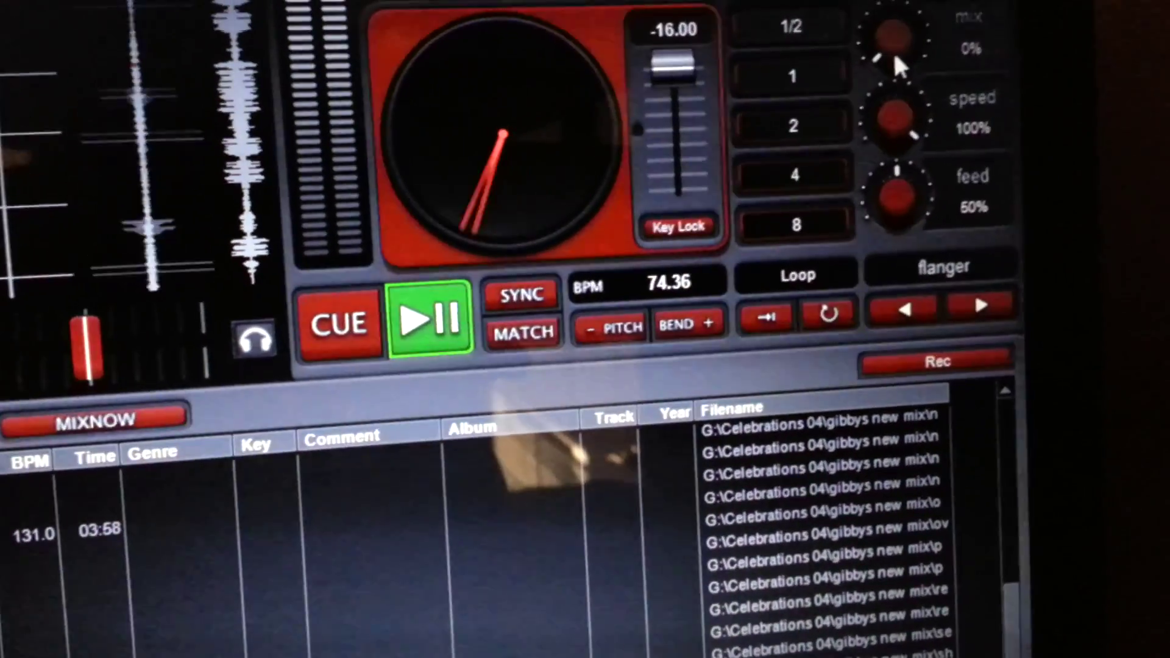
pyautogui.moveTo(894, 54); pyautogui.dragTo(925, 3)
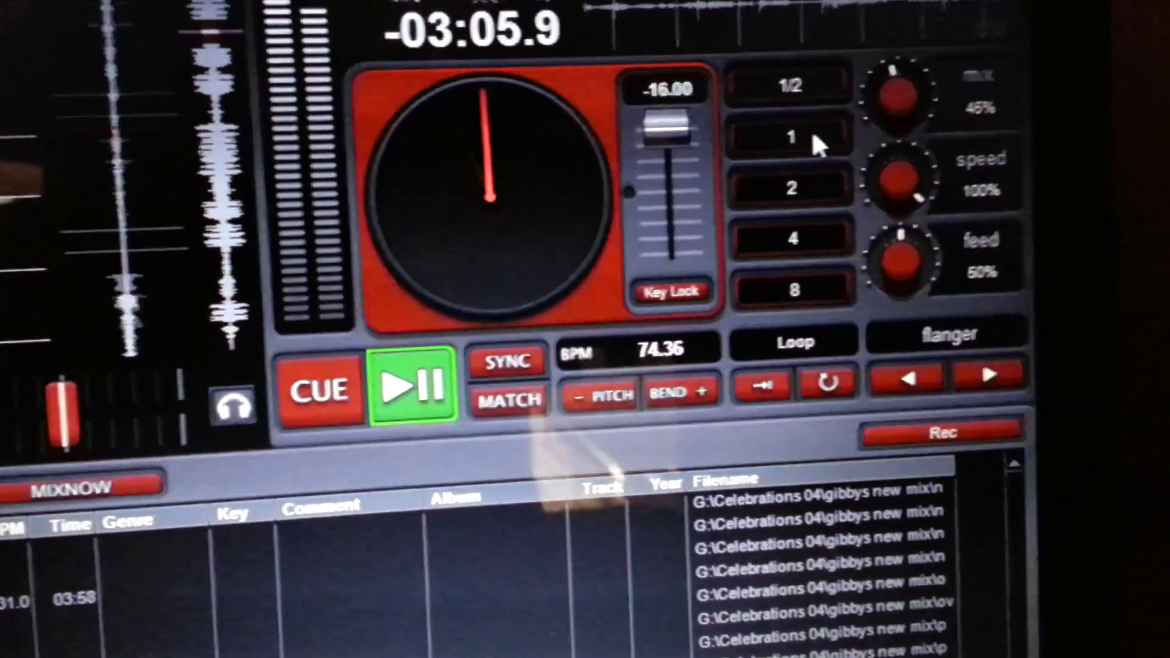
# Trigger and release the right deck's one-beat and half-beat loops
pyautogui.click(823, 139)
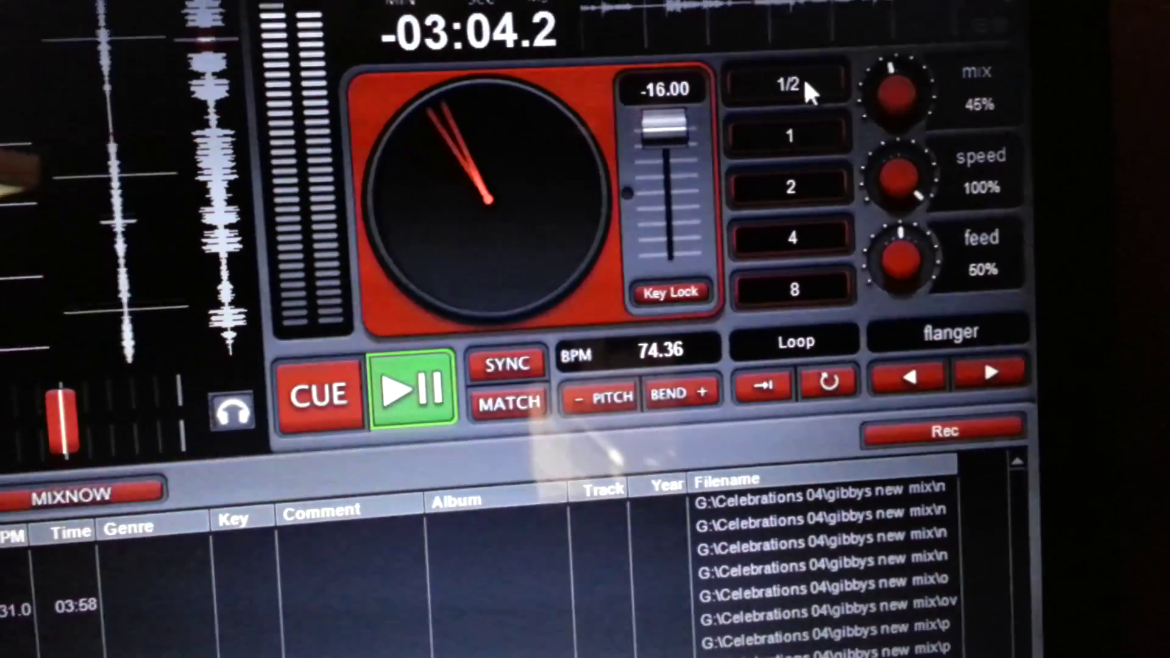
pyautogui.click(806, 82)
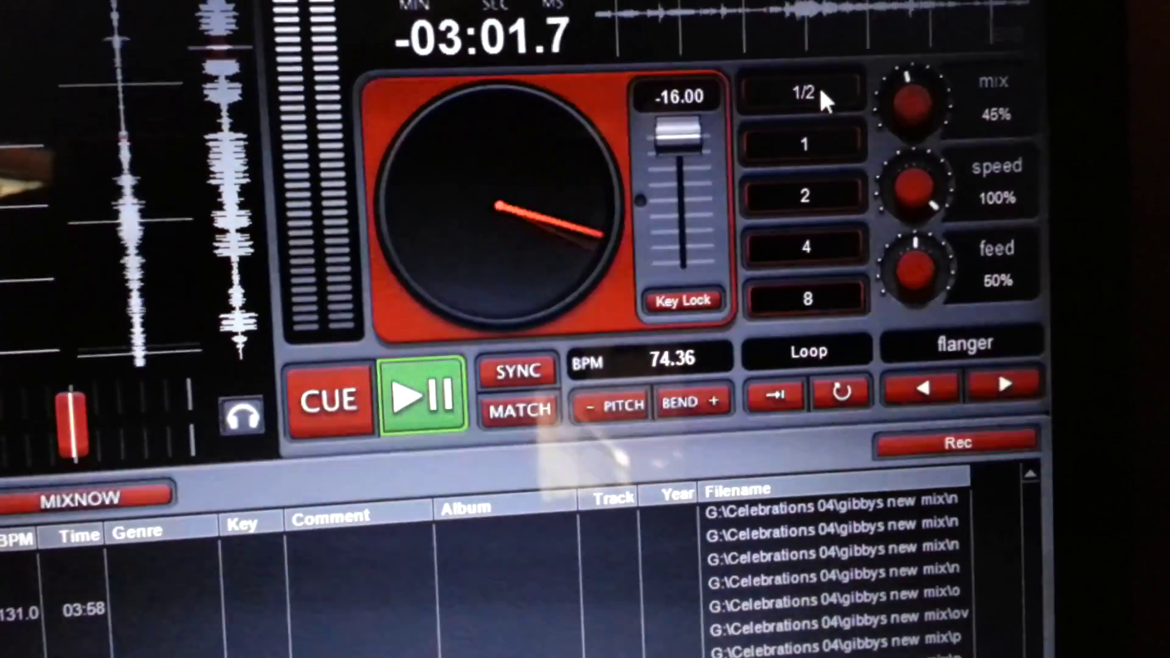
pyautogui.click(814, 87)
pyautogui.click(815, 97)
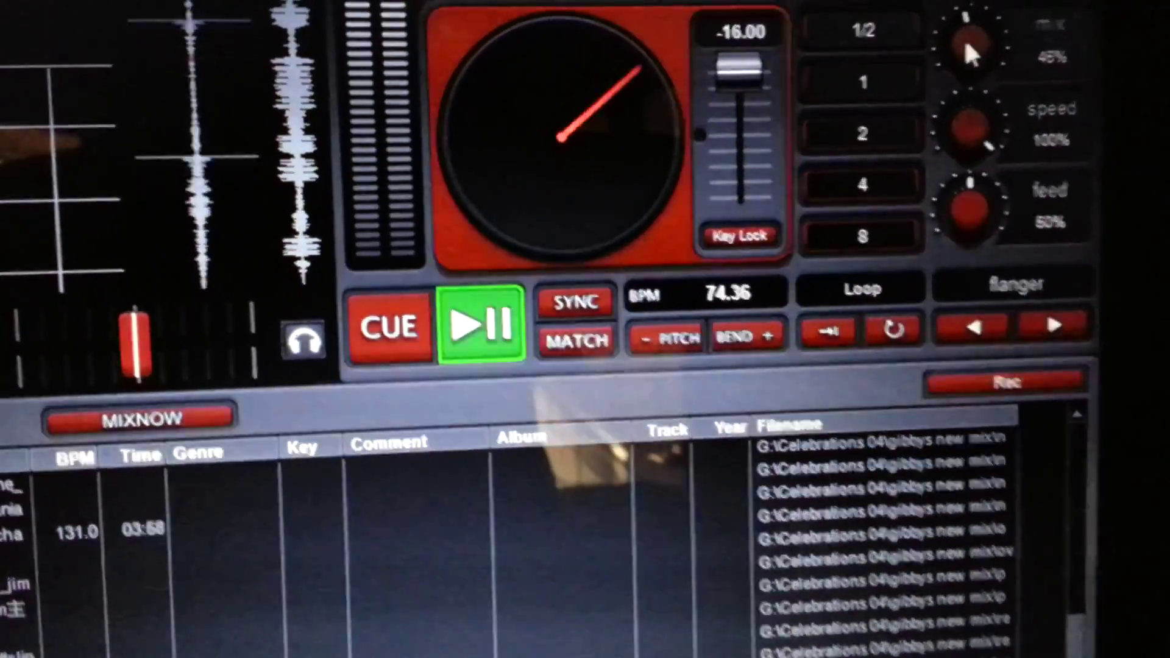
# Zero the flanger mix, switch to echo, and raise its mix before returning it to 0%
pyautogui.moveTo(976, 39); pyautogui.dragTo(945, 91)
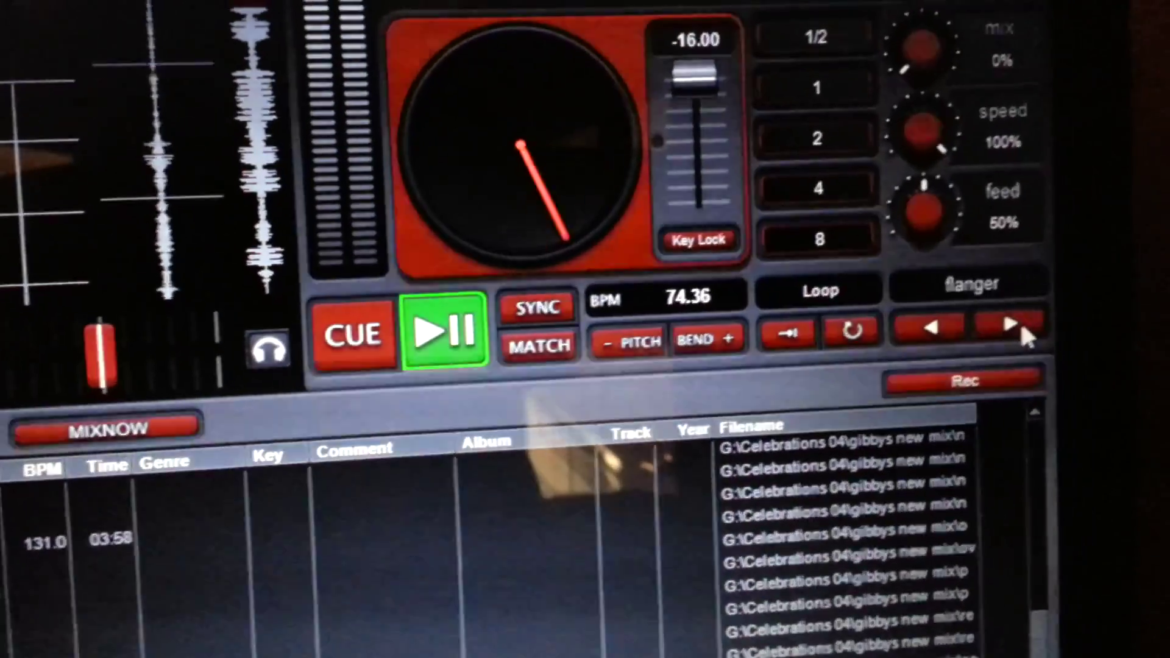
pyautogui.click(1047, 319)
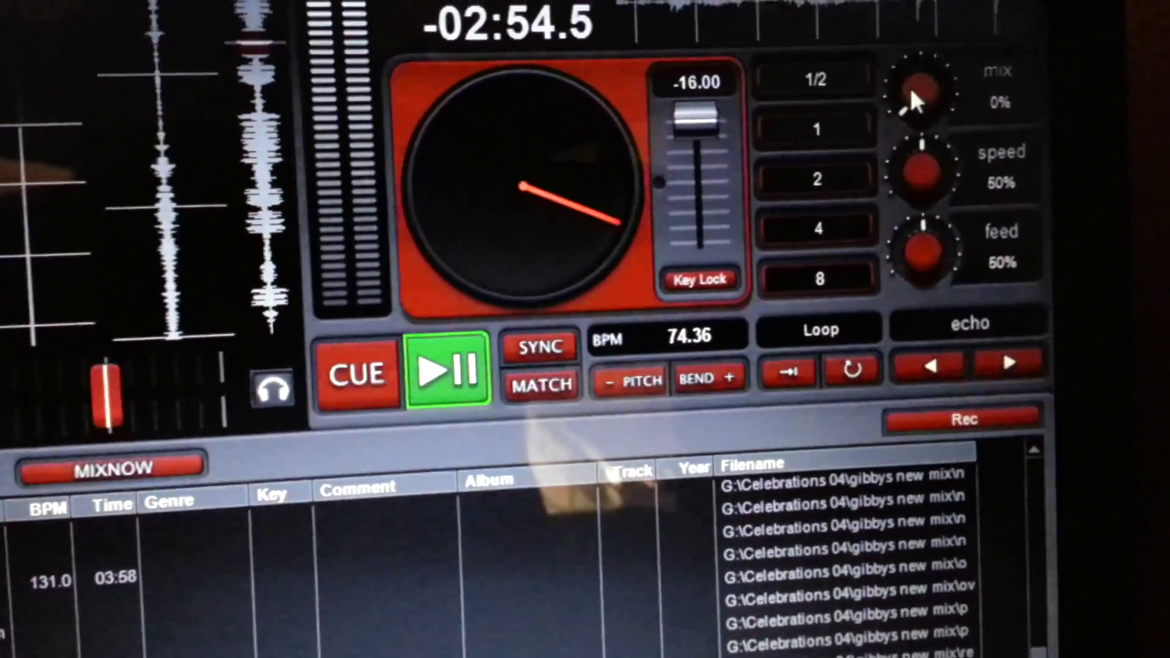
pyautogui.moveTo(914, 89)
pyautogui.mouseDown()
pyautogui.moveTo(930, 37)
pyautogui.moveTo(914, 83)
pyautogui.mouseUp()
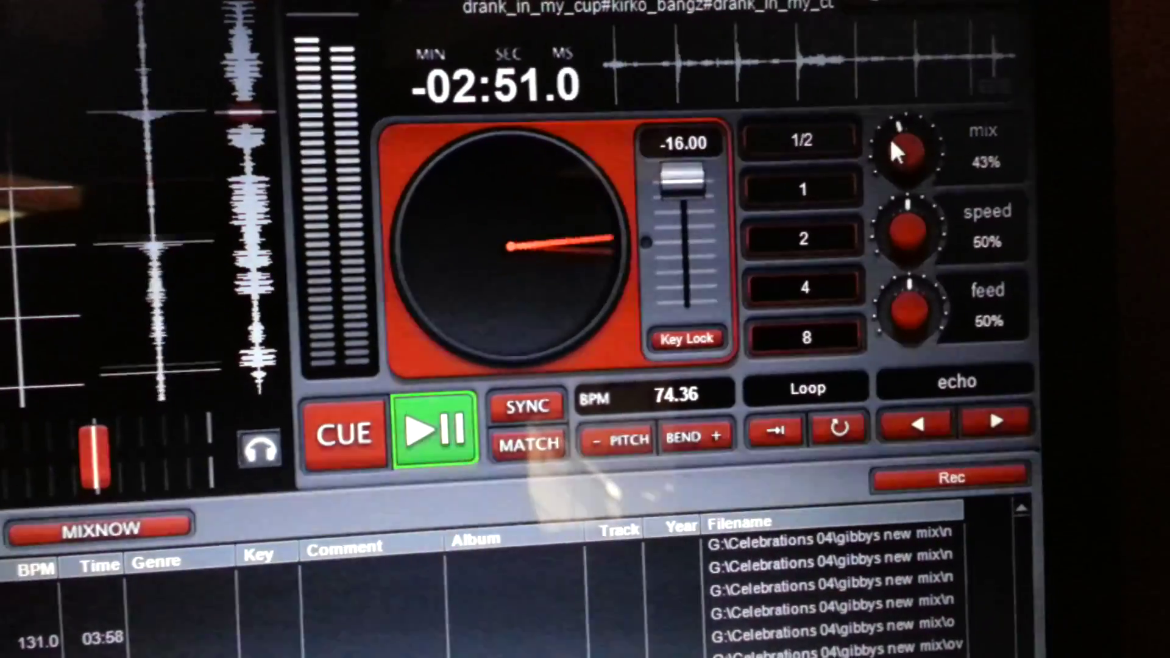
pyautogui.moveTo(890, 136); pyautogui.dragTo(922, 105)
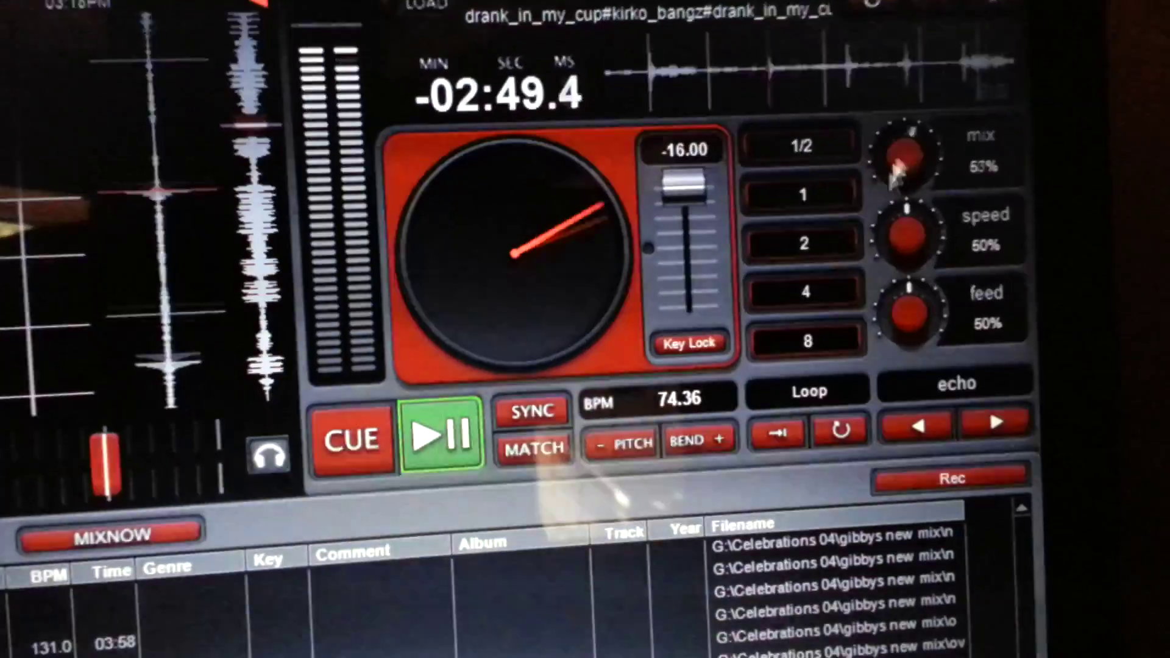
pyautogui.moveTo(913, 149)
pyautogui.mouseDown()
pyautogui.moveTo(875, 199)
pyautogui.moveTo(913, 273)
pyautogui.mouseUp()
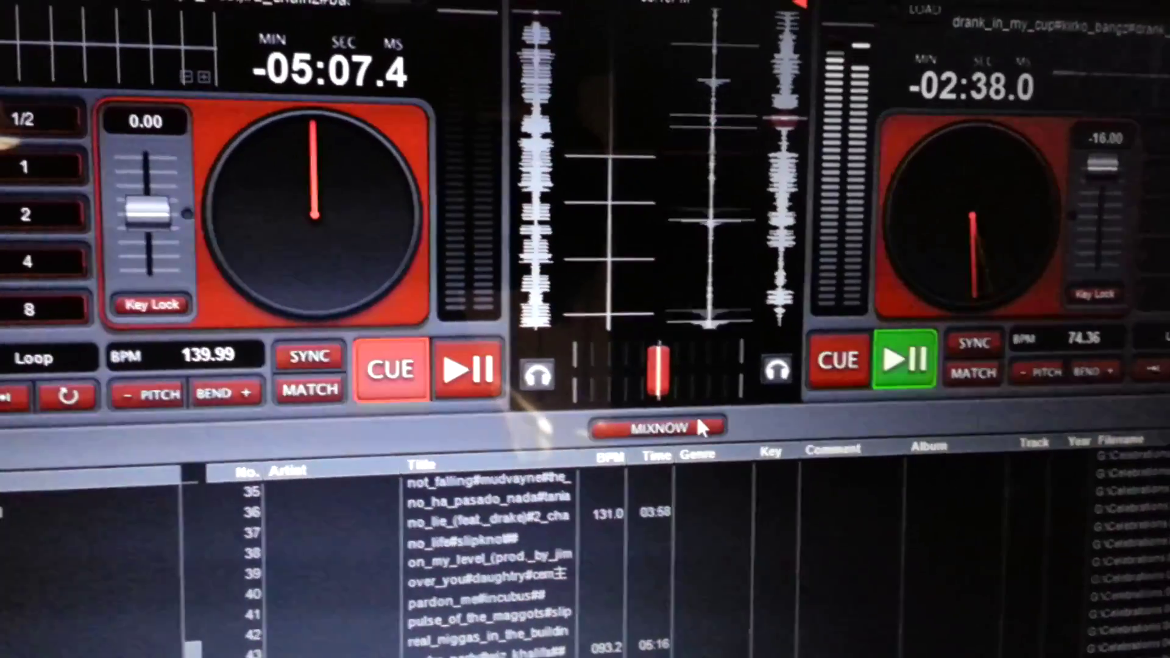
# Nudge the crossfader right and lower the left deck's pitch to -16.00, 117.59 BPM
pyautogui.click(714, 420)
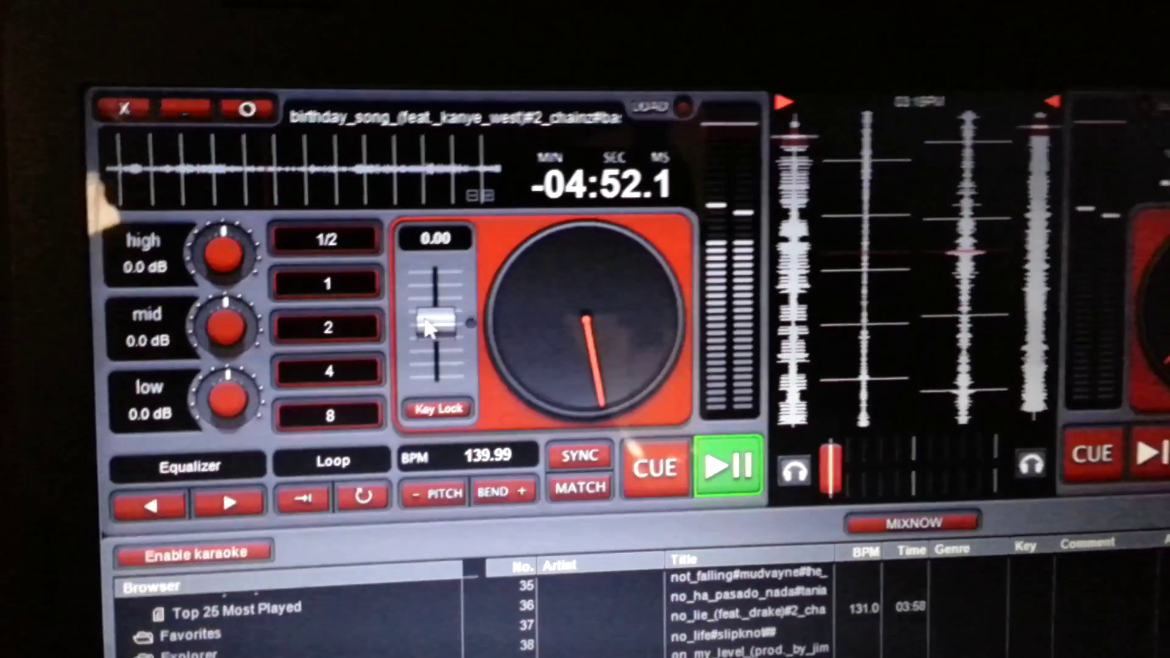
pyautogui.moveTo(435, 322)
pyautogui.mouseDown()
pyautogui.moveTo(415, 395)
pyautogui.moveTo(426, 276)
pyautogui.mouseUp()
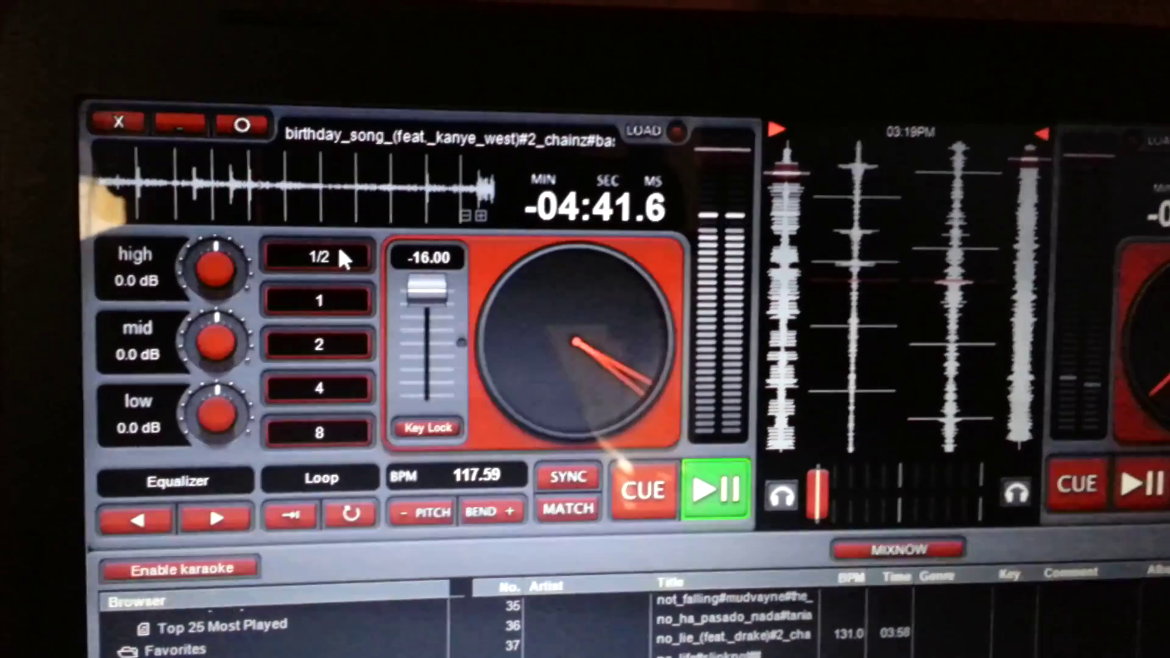
# Toggle the left deck's 1/2 loop, then step through the effects to echo
pyautogui.click(336, 256)
pyautogui.click(331, 250)
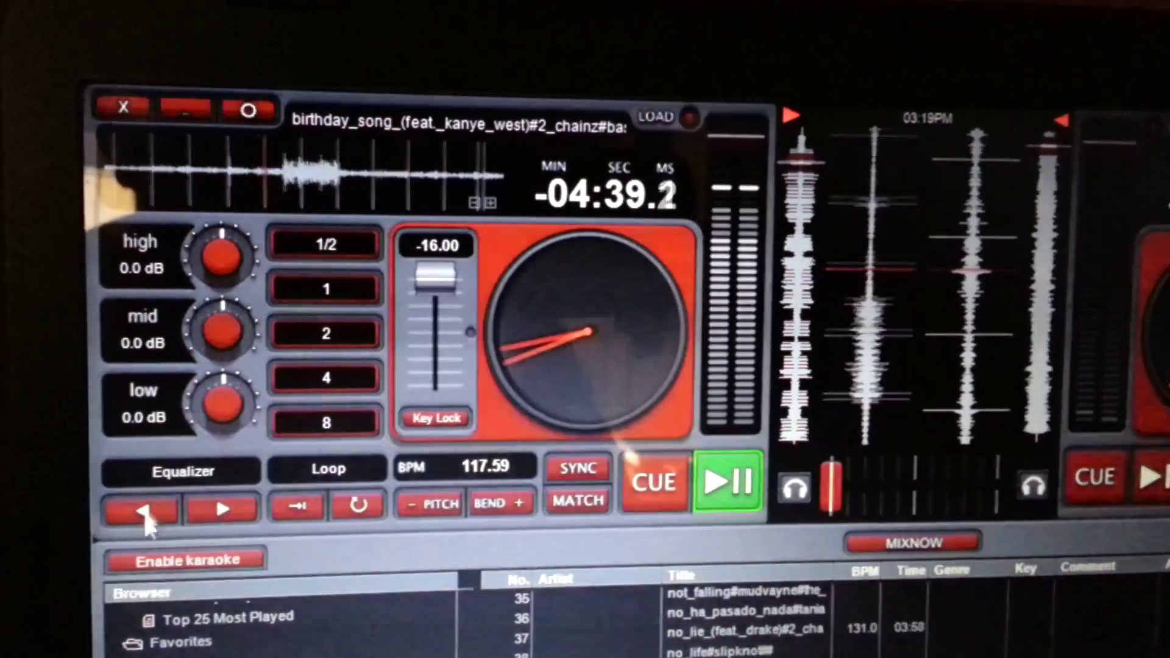
pyautogui.click(135, 508)
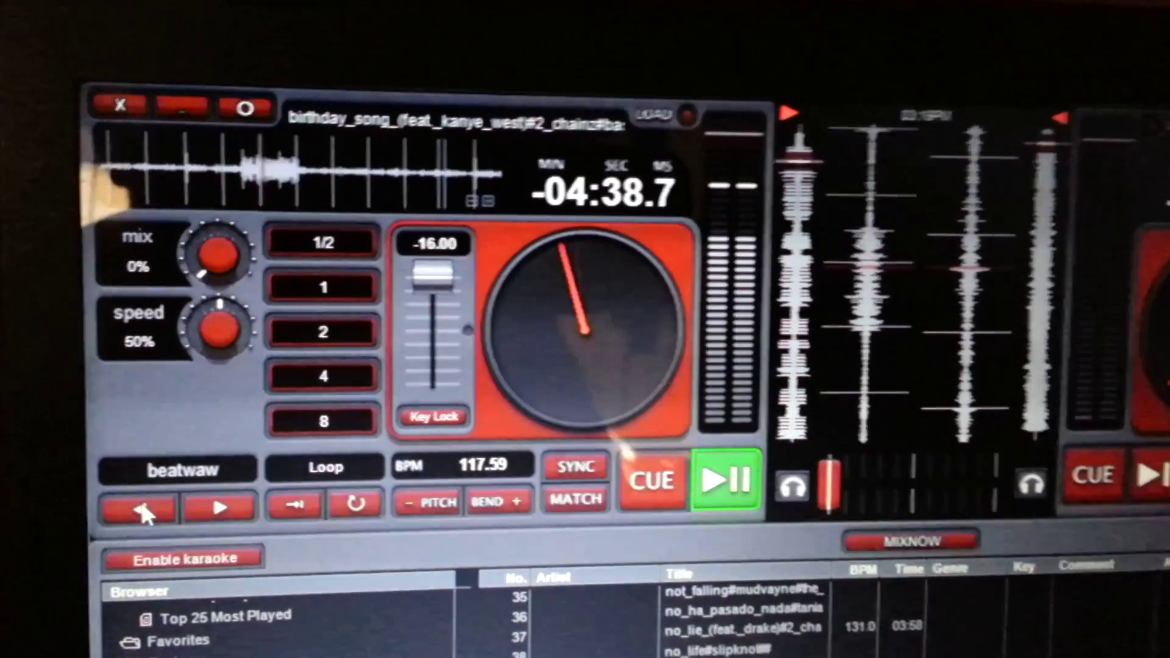
pyautogui.click(136, 508)
pyautogui.click(138, 504)
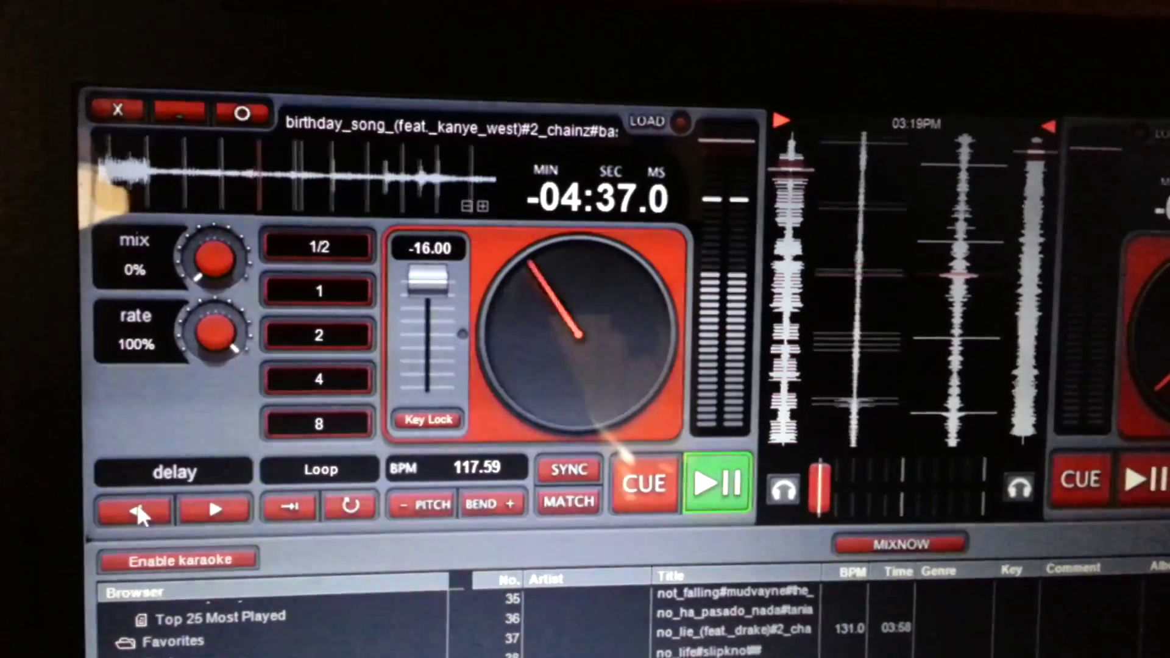
pyautogui.click(136, 502)
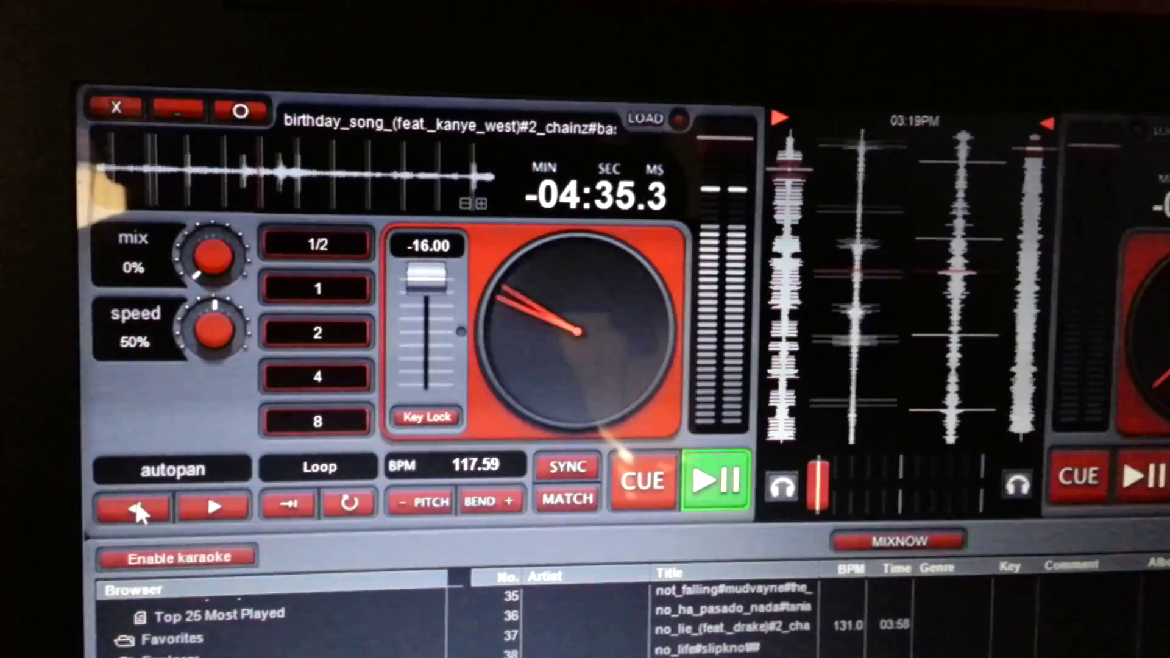
pyautogui.click(135, 500)
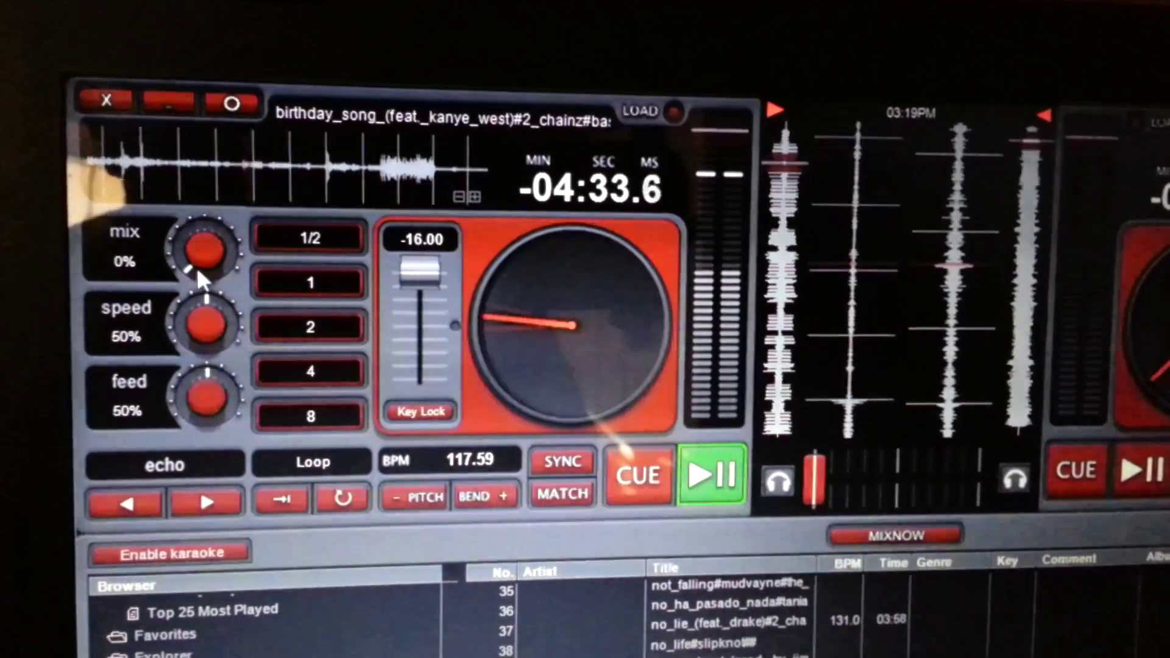
# Blend echo in and back out, then switch to flanger at 76% mix
pyautogui.moveTo(185, 250)
pyautogui.mouseDown()
pyautogui.moveTo(194, 224)
pyautogui.moveTo(181, 273)
pyautogui.moveTo(194, 241)
pyautogui.mouseUp()
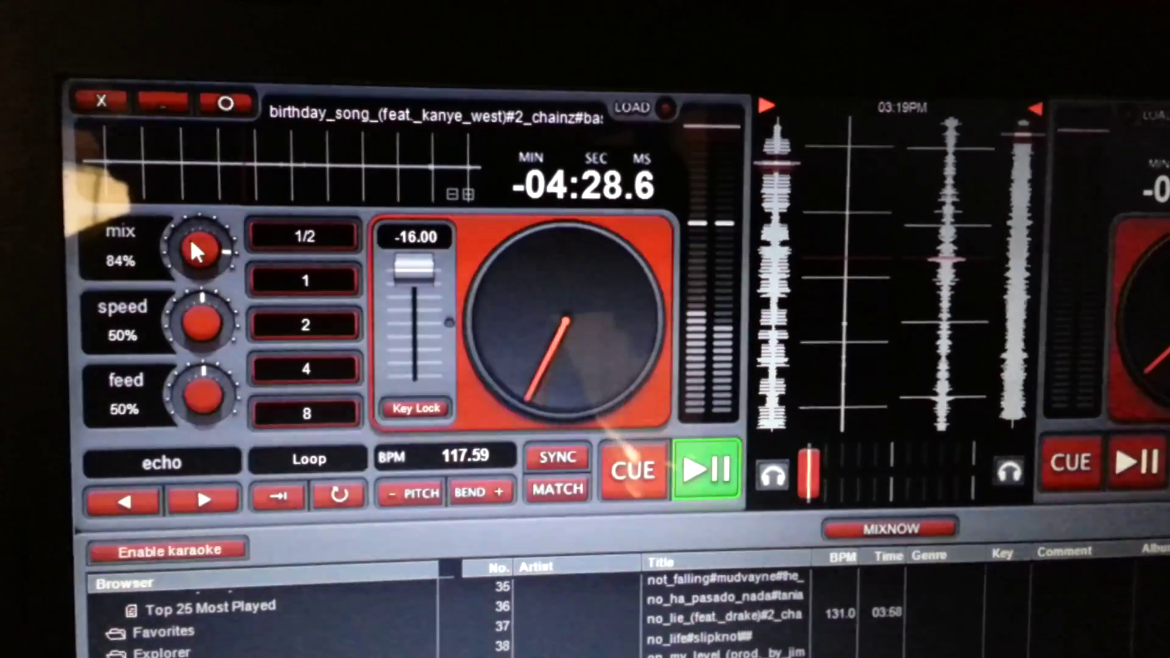
pyautogui.moveTo(204, 301); pyautogui.dragTo(242, 504)
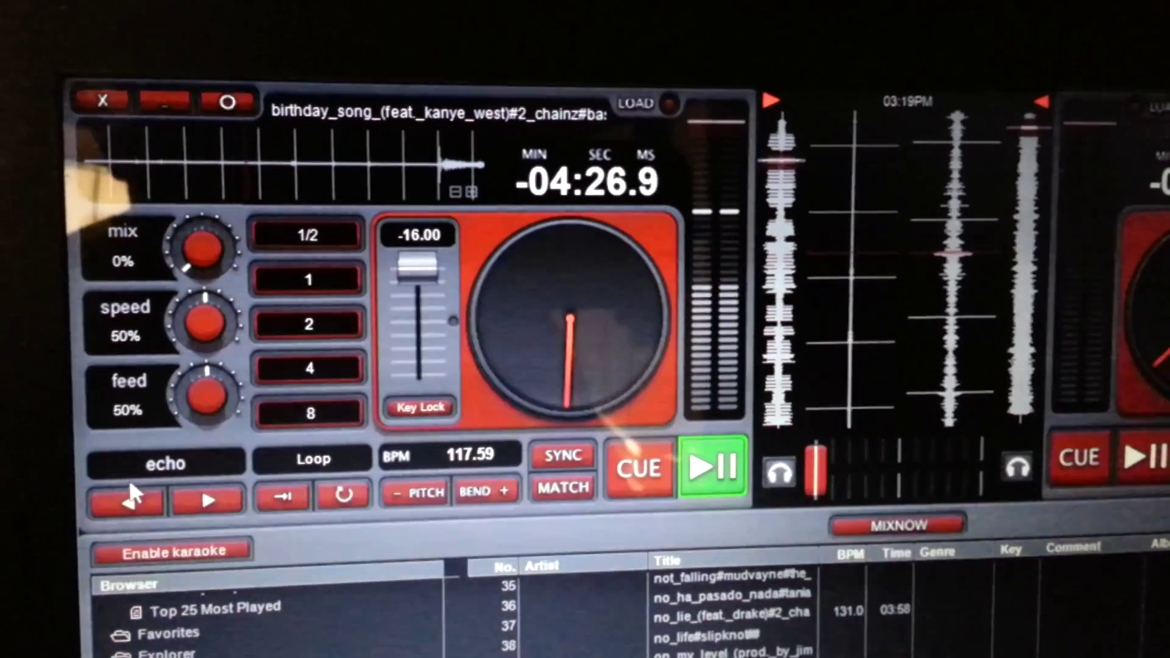
pyautogui.click(131, 489)
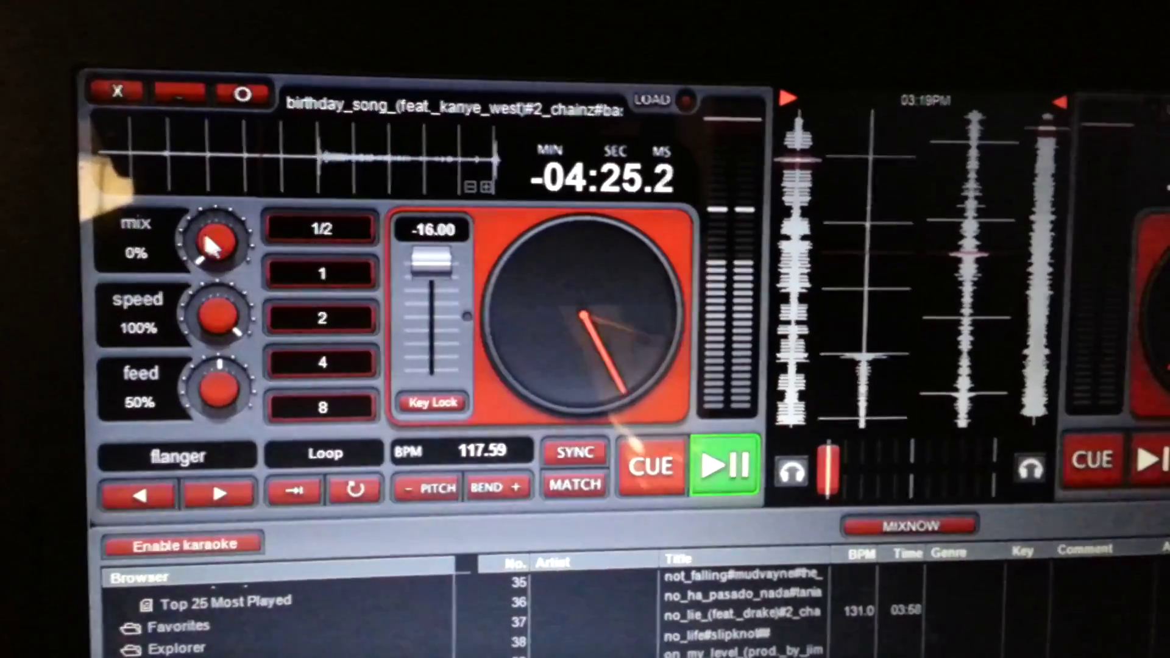
pyautogui.moveTo(207, 232); pyautogui.dragTo(306, 102)
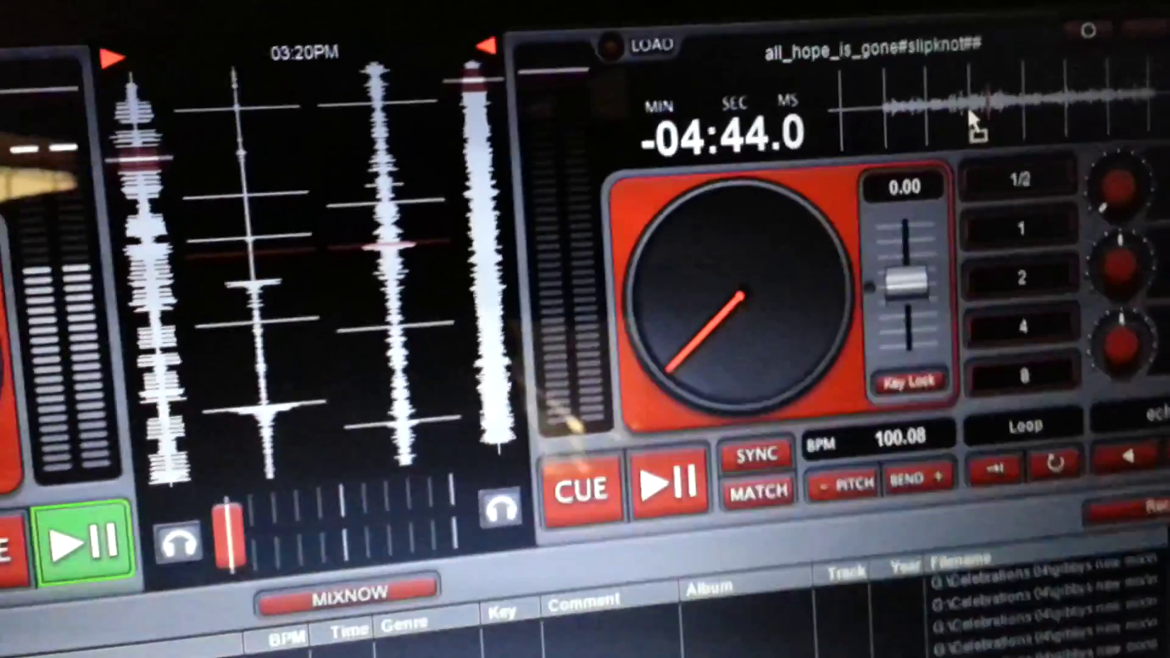
# Load Wiz Khalifa's reefer_party (93.2 BPM, 5:16) onto the right deck
pyautogui.moveTo(968, 105); pyautogui.dragTo(966, 108)
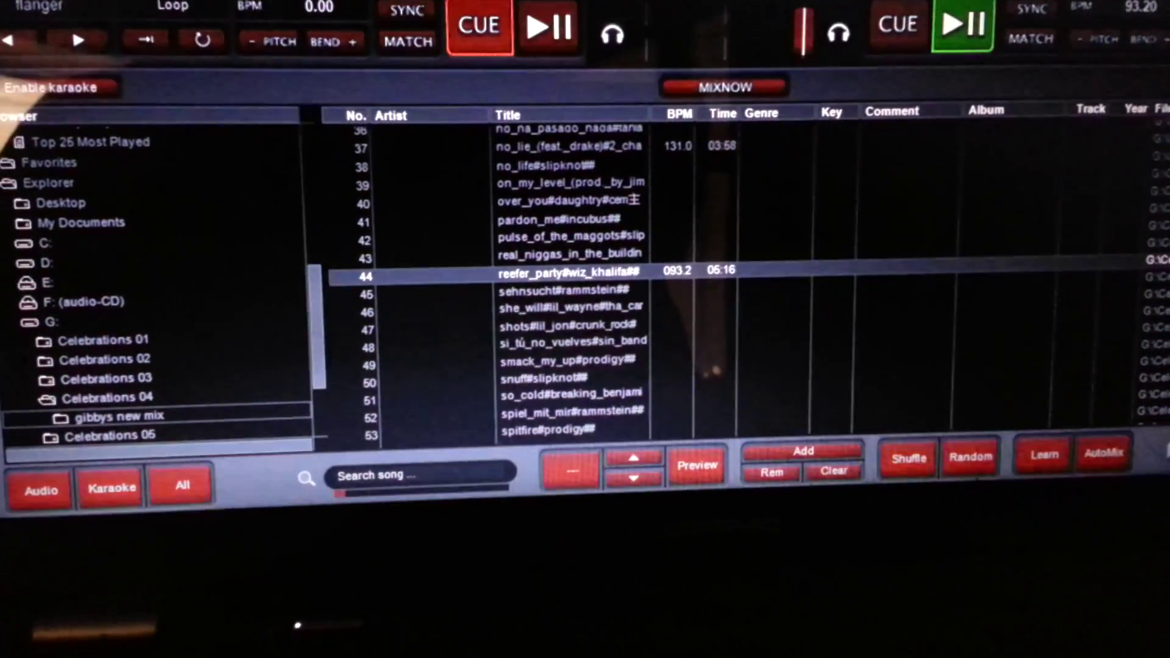
pyautogui.scroll(-1, 732, 284)
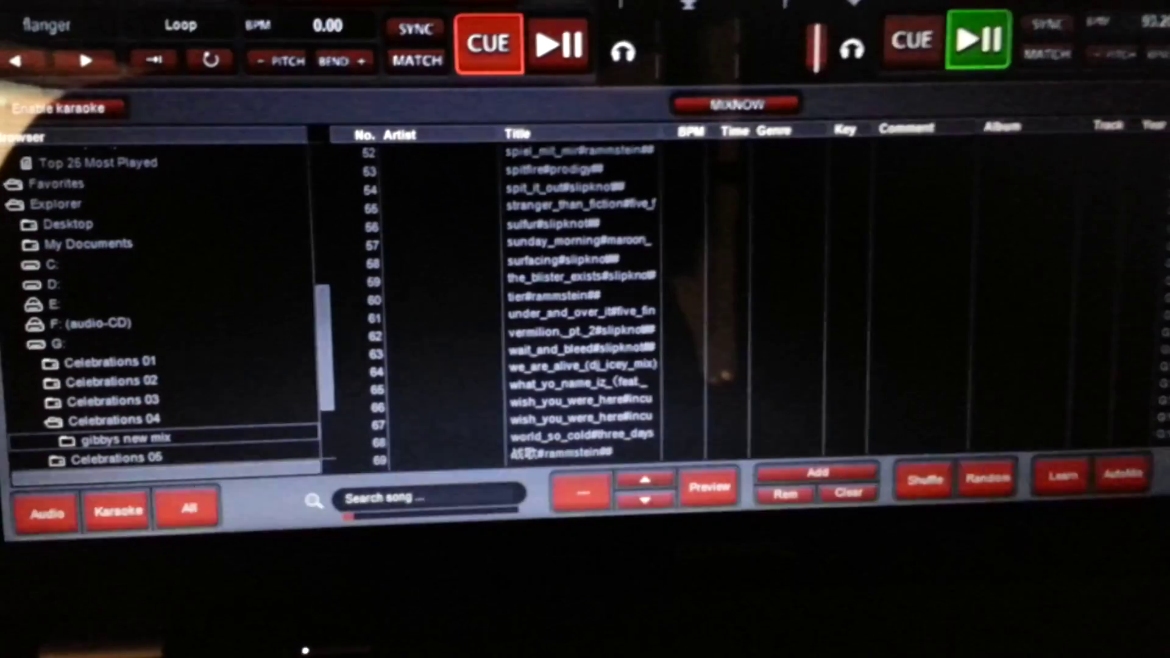
pyautogui.scroll(3, 585, 302)
pyautogui.scroll(2, 585, 302)
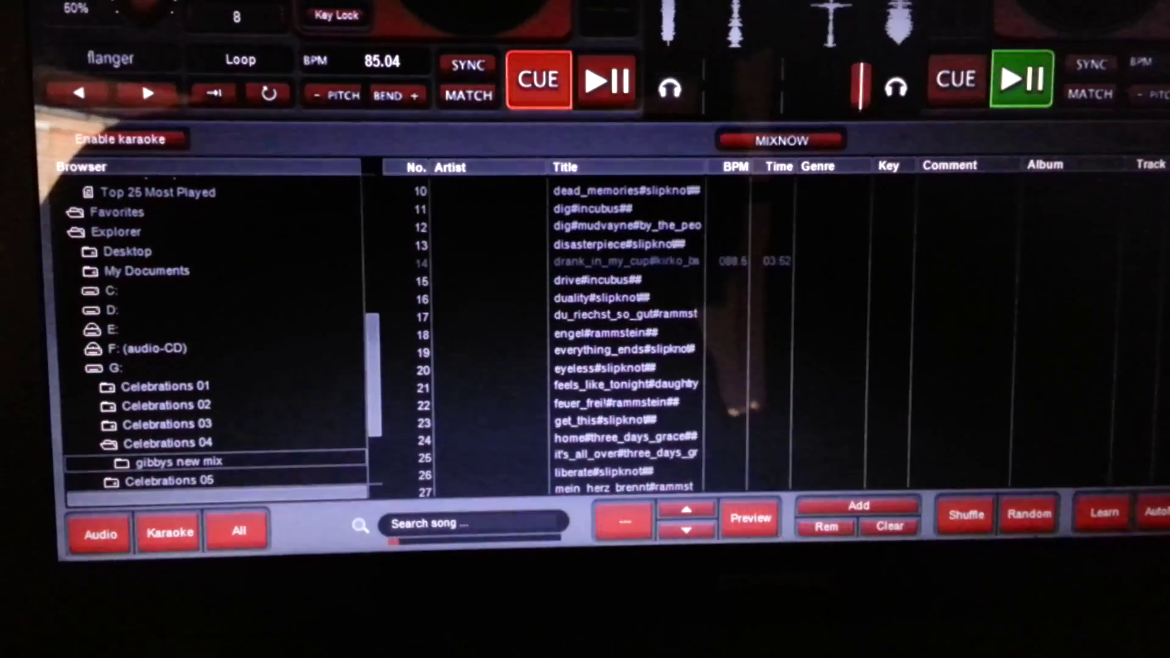
pyautogui.scroll(3, 585, 329)
pyautogui.scroll(1, 585, 329)
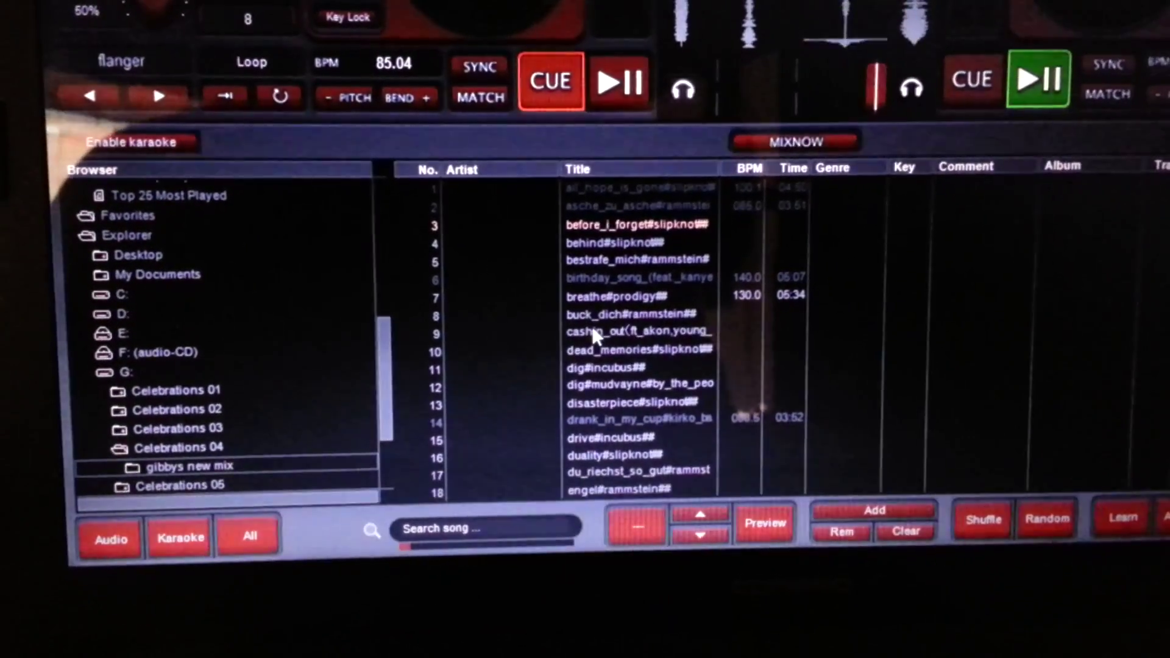
# Select cashin_out featuring Akon, row 9 of the library list
pyautogui.click(592, 329)
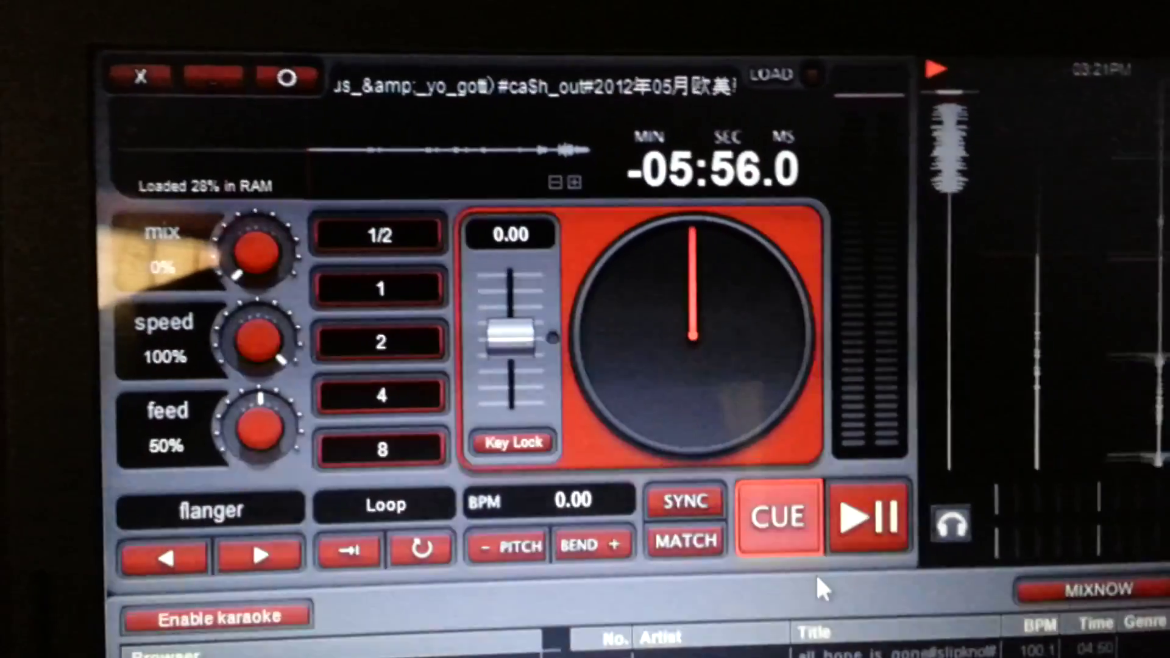
# Start the newly loaded Cash Out track playing on the left deck
pyautogui.click(901, 567)
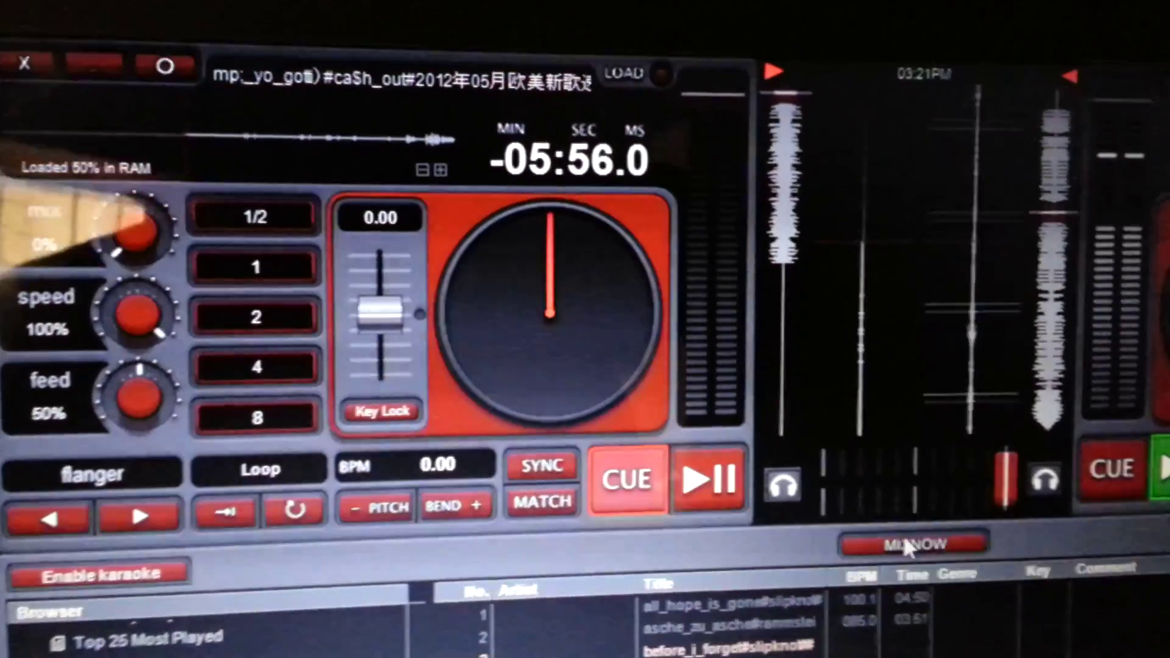
pyautogui.click(905, 532)
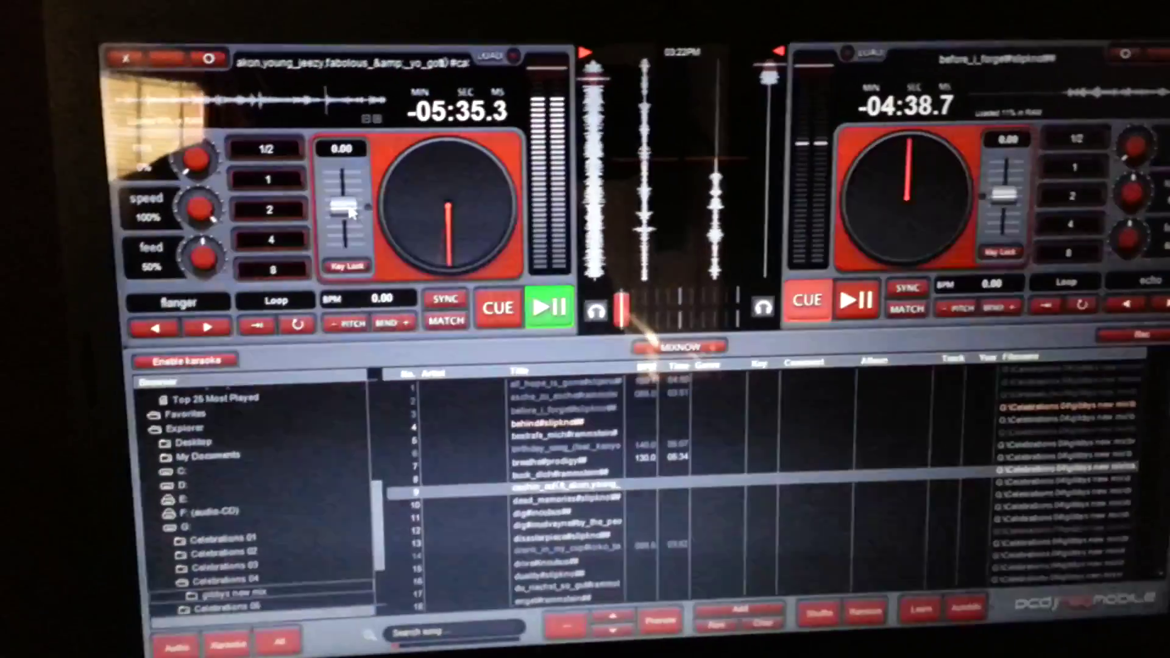
# Set Cash Out's pitch to -16.00 (109.10 BPM) and nudge the left platter to adjust timing
pyautogui.moveTo(336, 213); pyautogui.dragTo(363, 208)
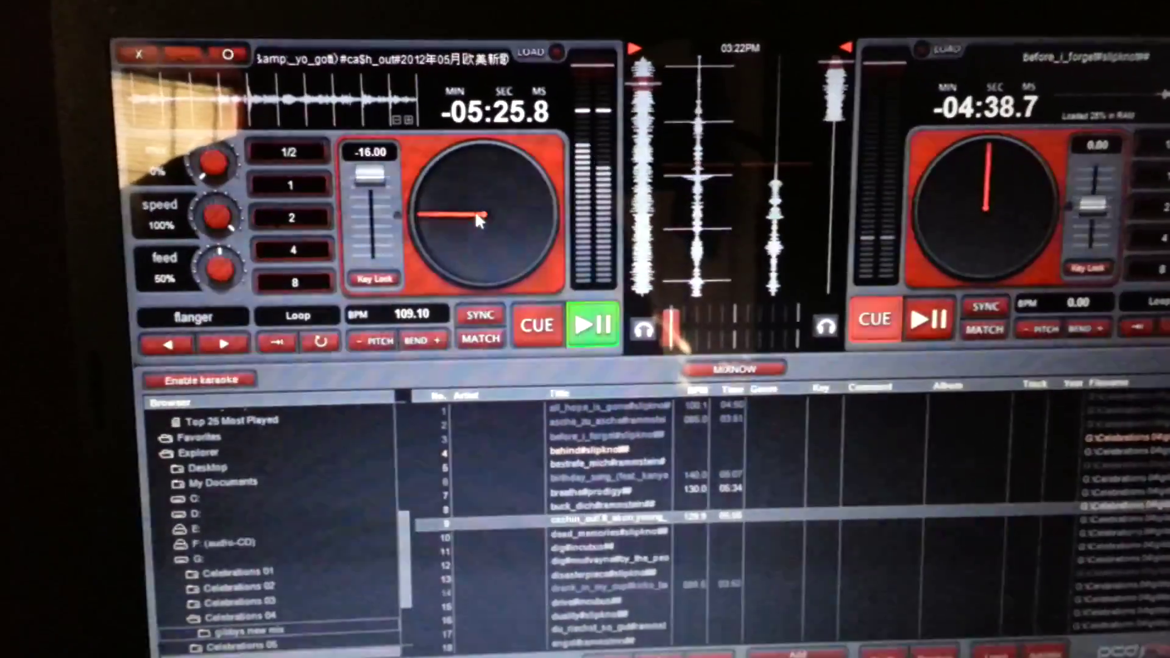
pyautogui.moveTo(475, 210); pyautogui.dragTo(484, 199)
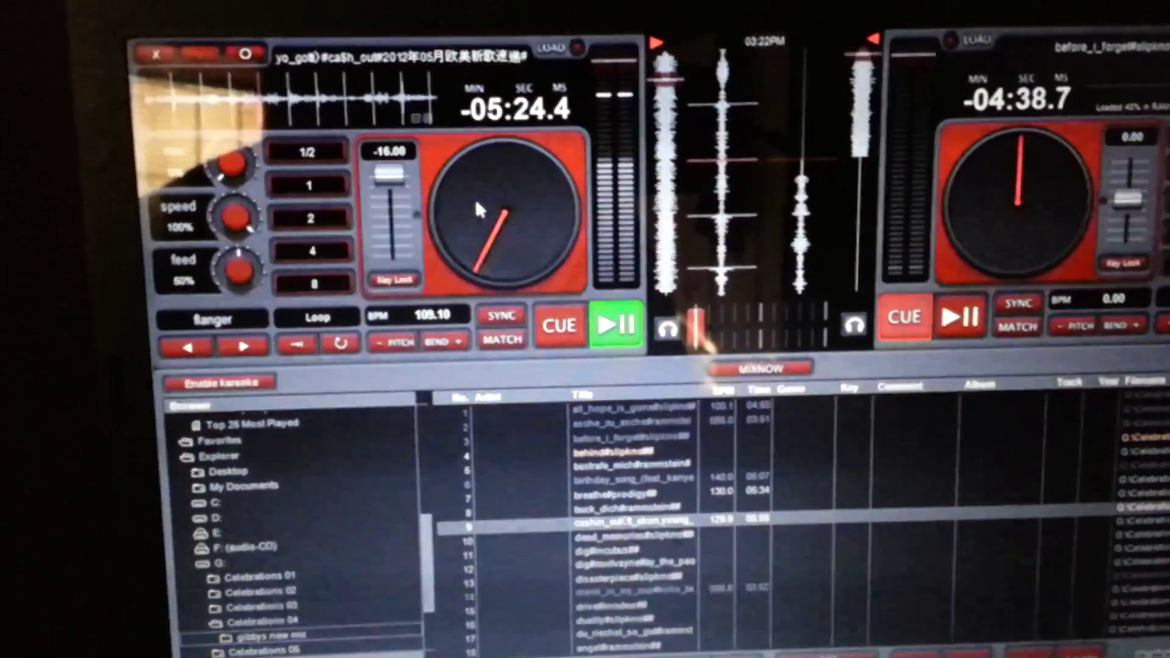
pyautogui.moveTo(476, 202); pyautogui.dragTo(536, 216)
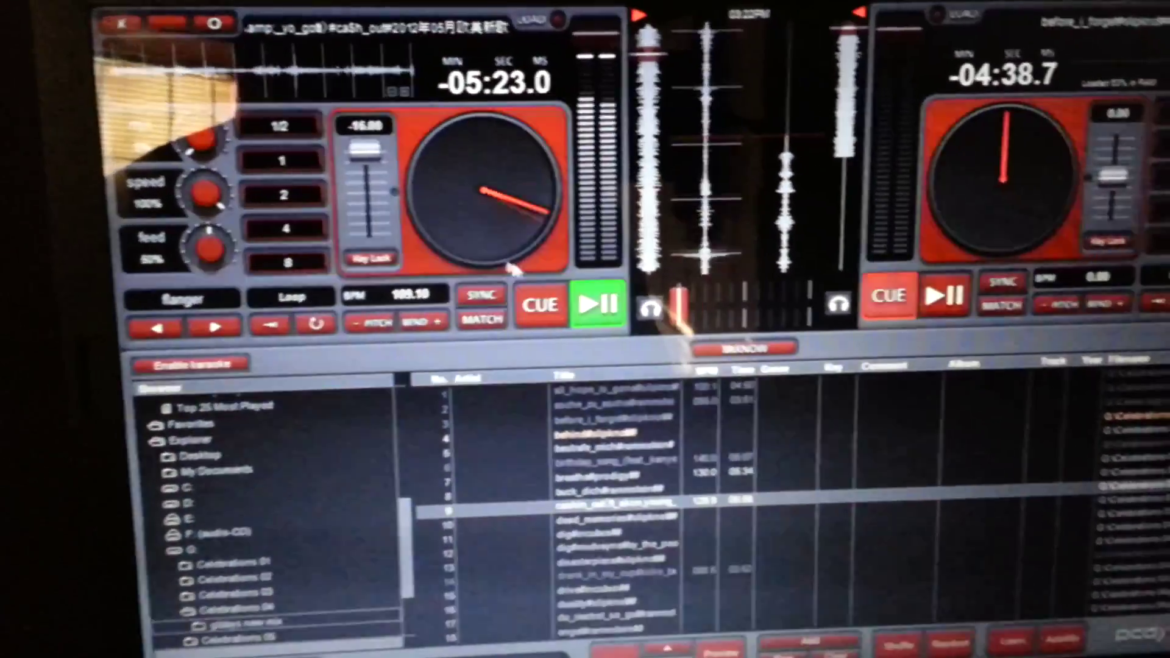